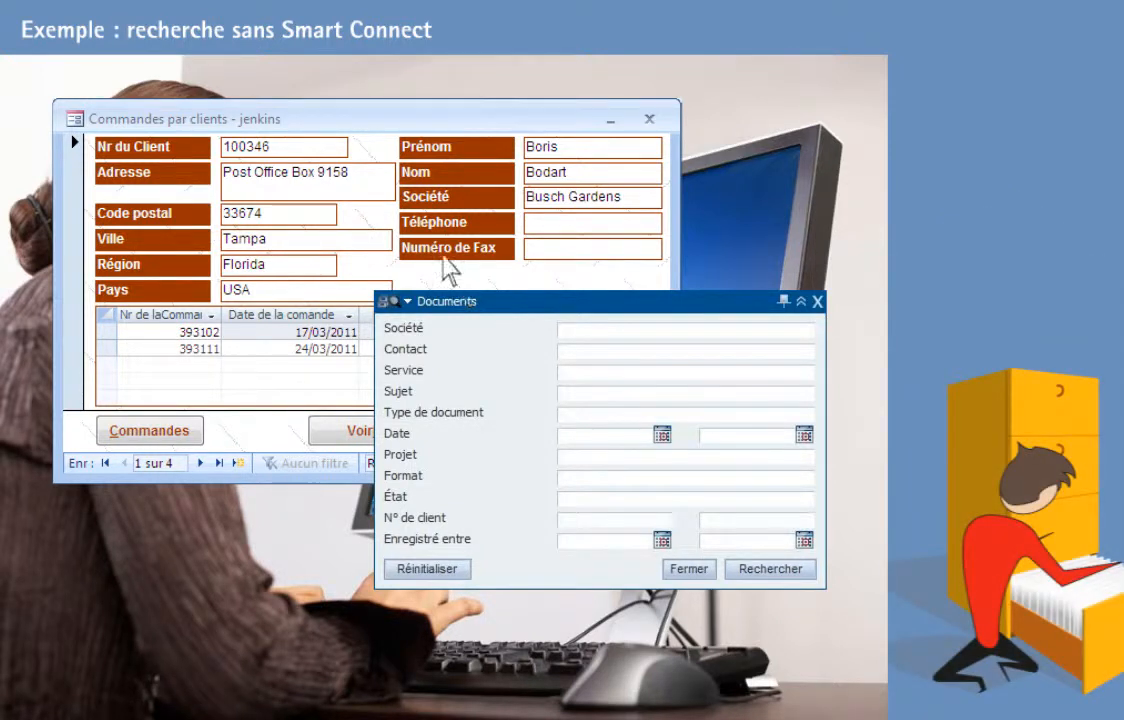
# Step: Fill the Documents search form with the customer number, company Busch Gardens, document type Facture sortante and project Thunderbird
pyautogui.click(345, 127)
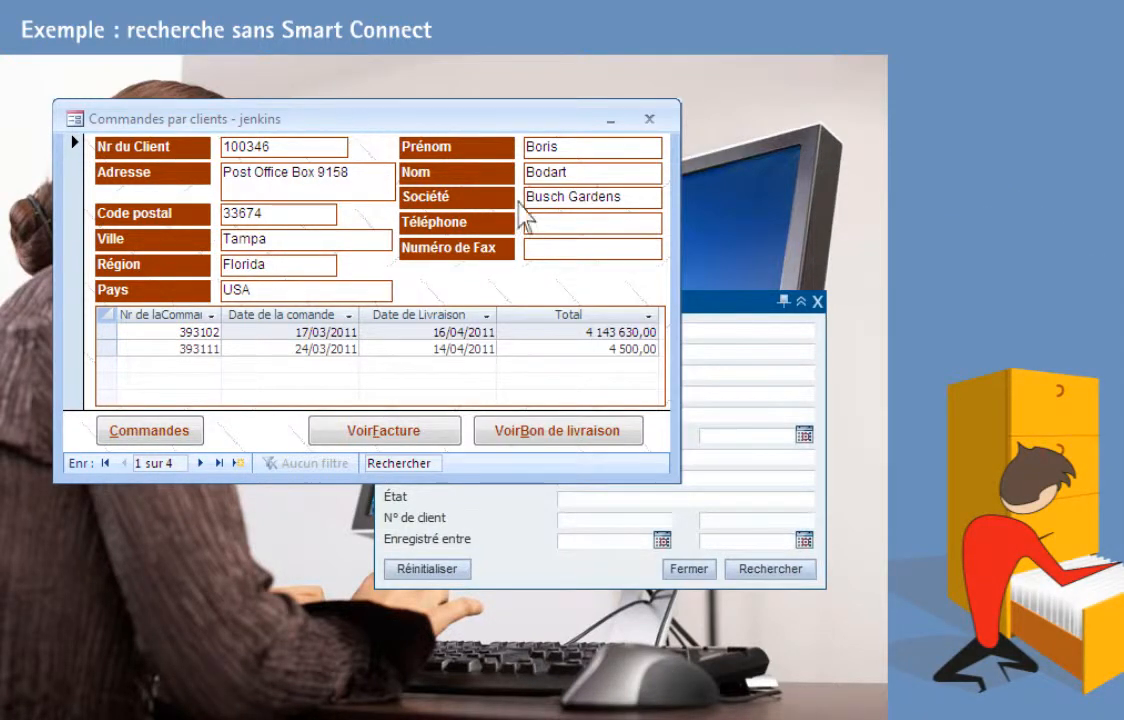
pyautogui.click(724, 313)
pyautogui.write('0346')
pyautogui.write('Busch')
pyautogui.write(' Garde')
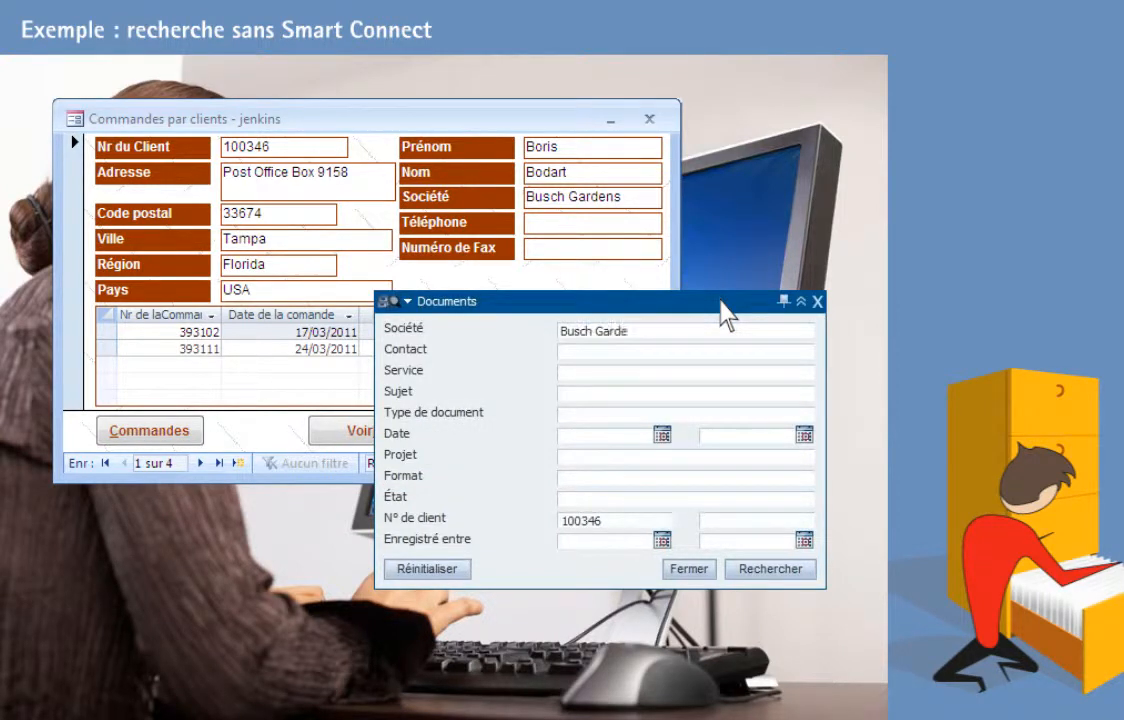
pyautogui.write('nsFacture sortanteThunderbir')
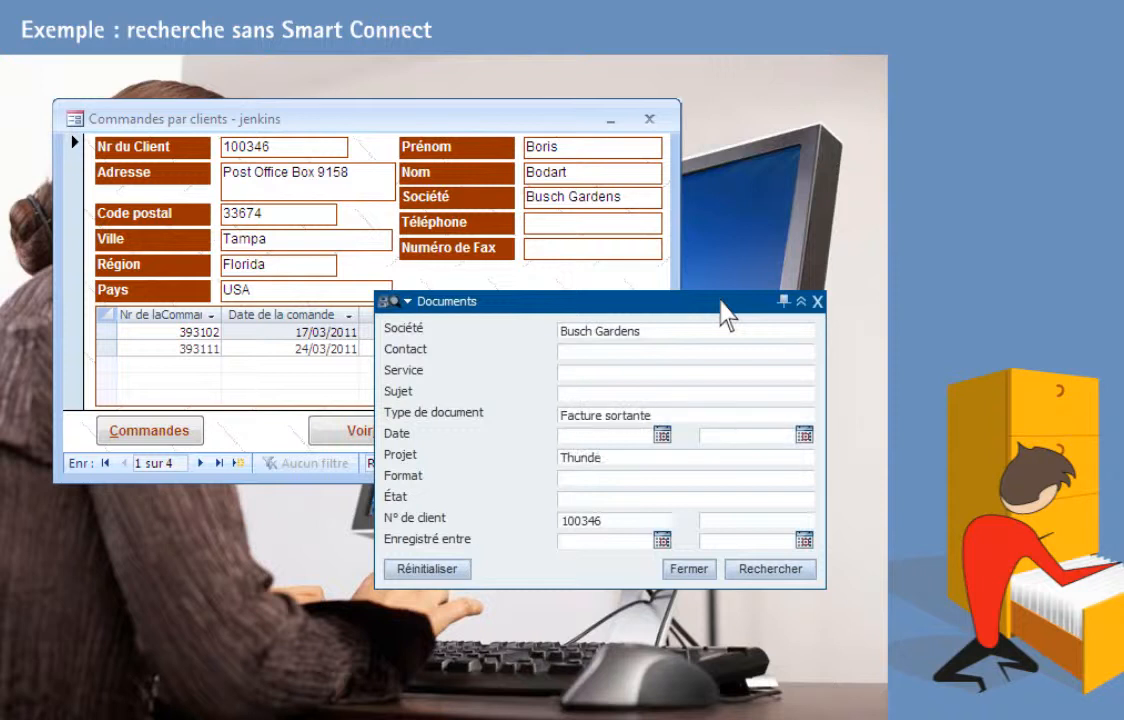
pyautogui.write('d')
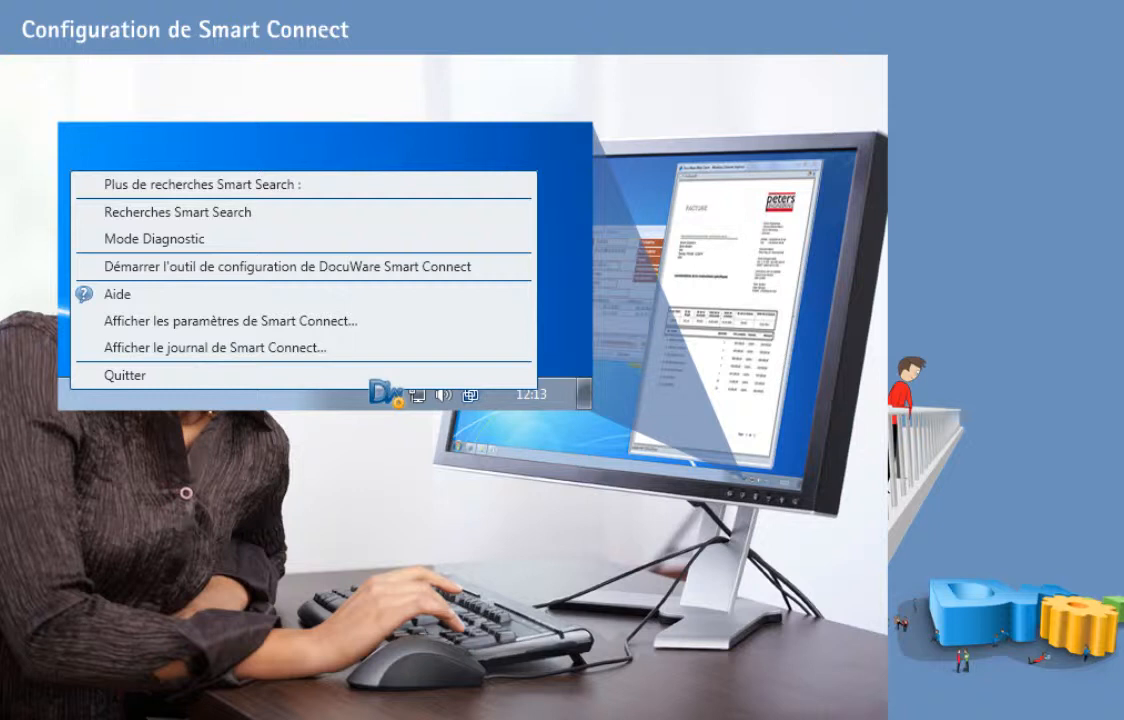
# Step: Start the Smart Connect configuration tool and create a Smart Search assigned to the Documents cabinet's "Boîte de dialogue de recherche"
pyautogui.click(166, 268)
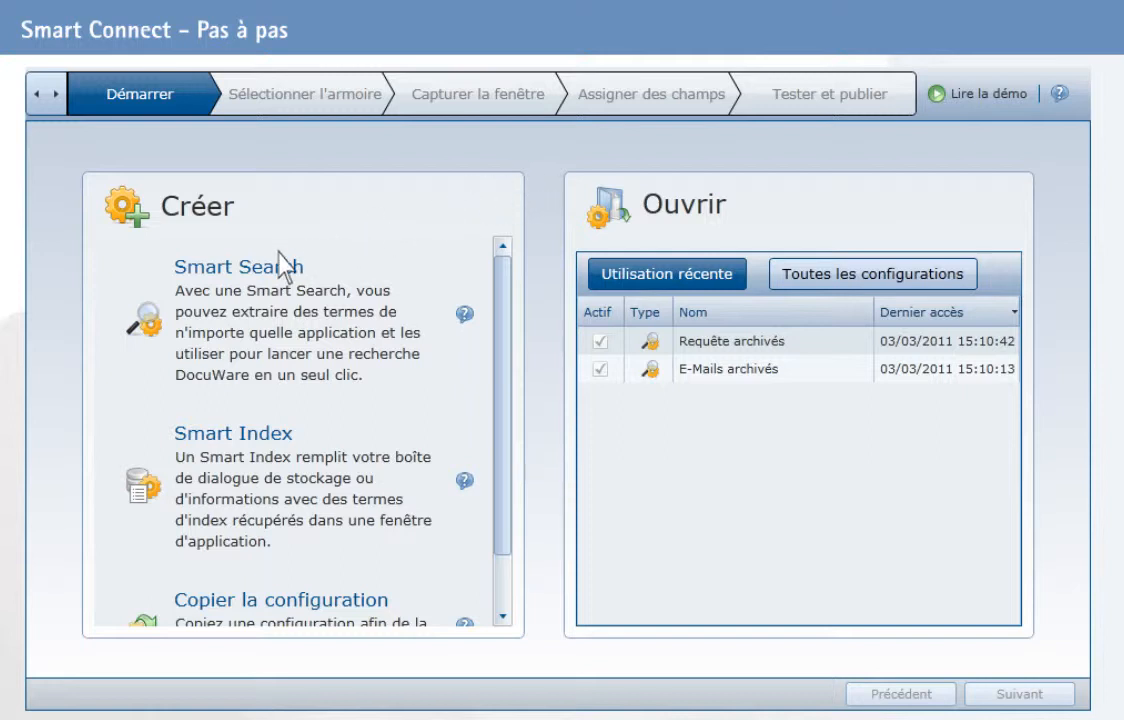
pyautogui.click(209, 268)
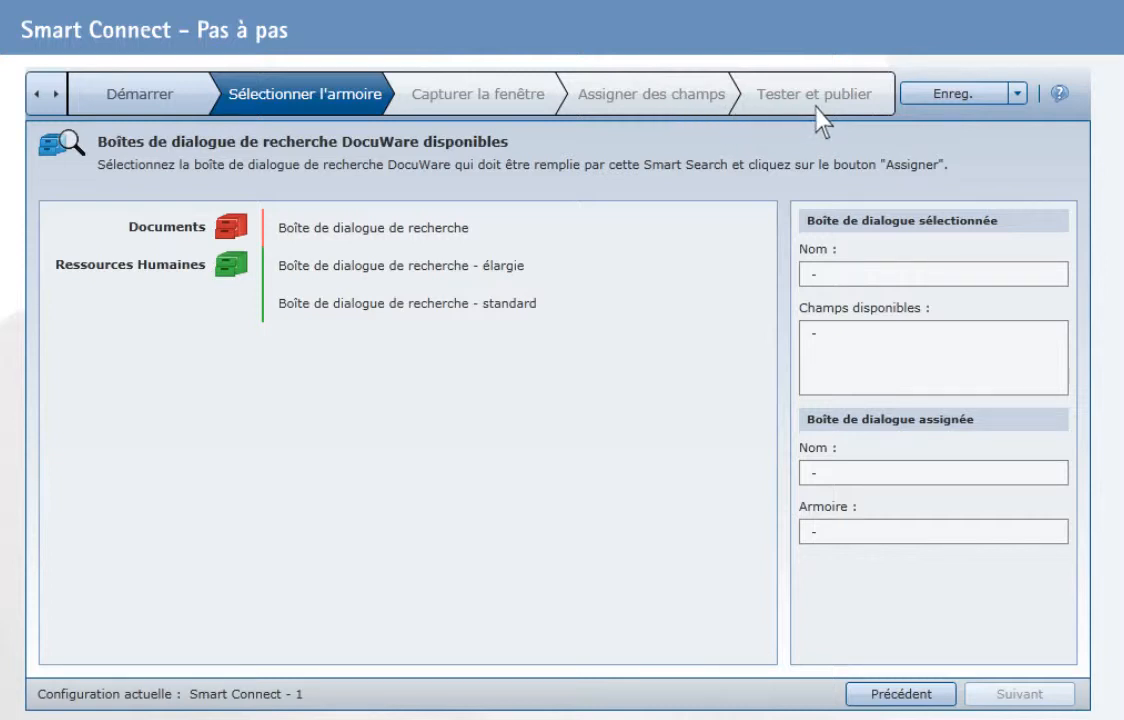
pyautogui.click(323, 240)
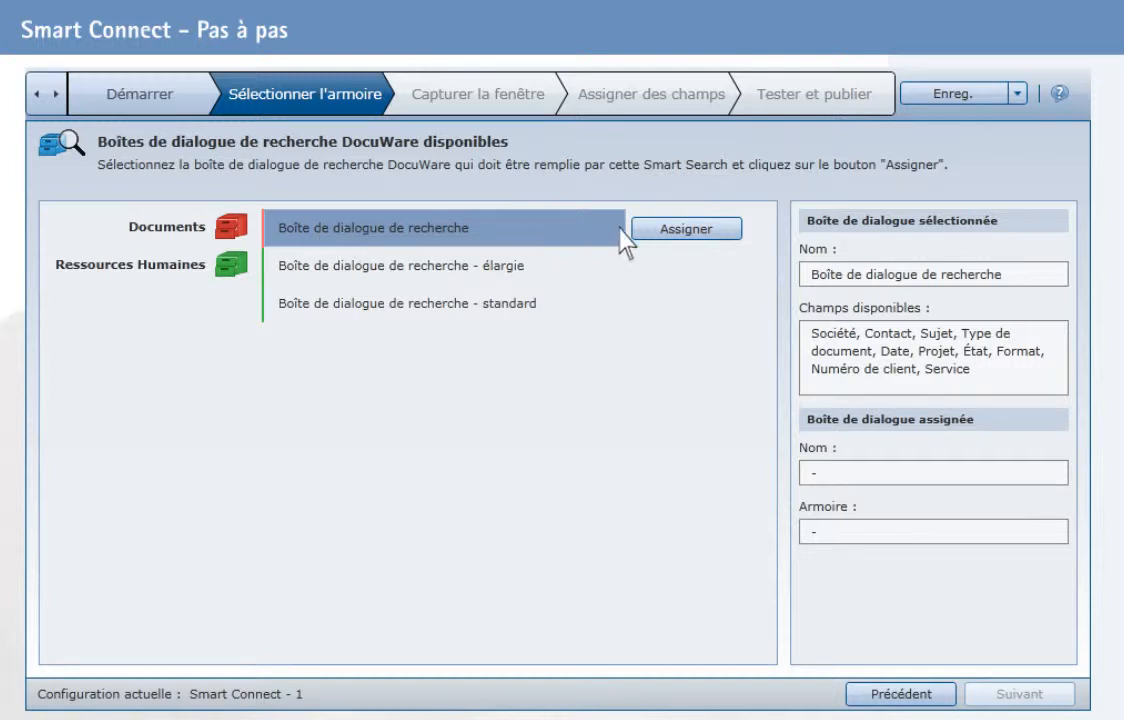
pyautogui.click(724, 240)
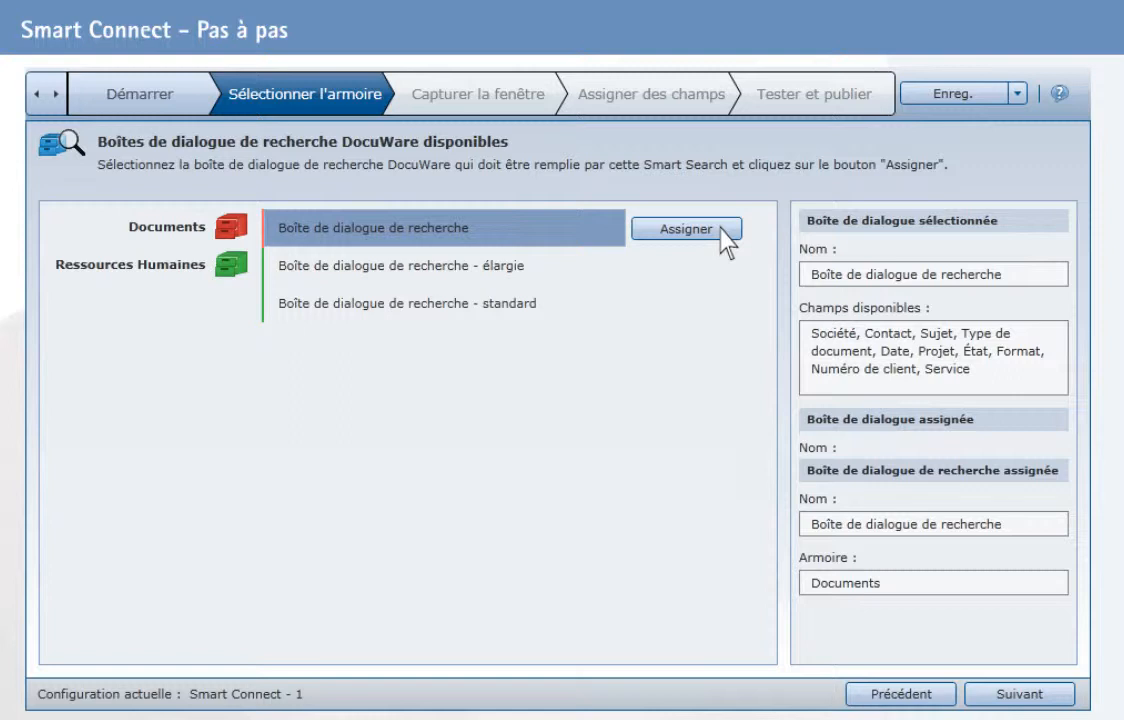
pyautogui.click(1020, 694)
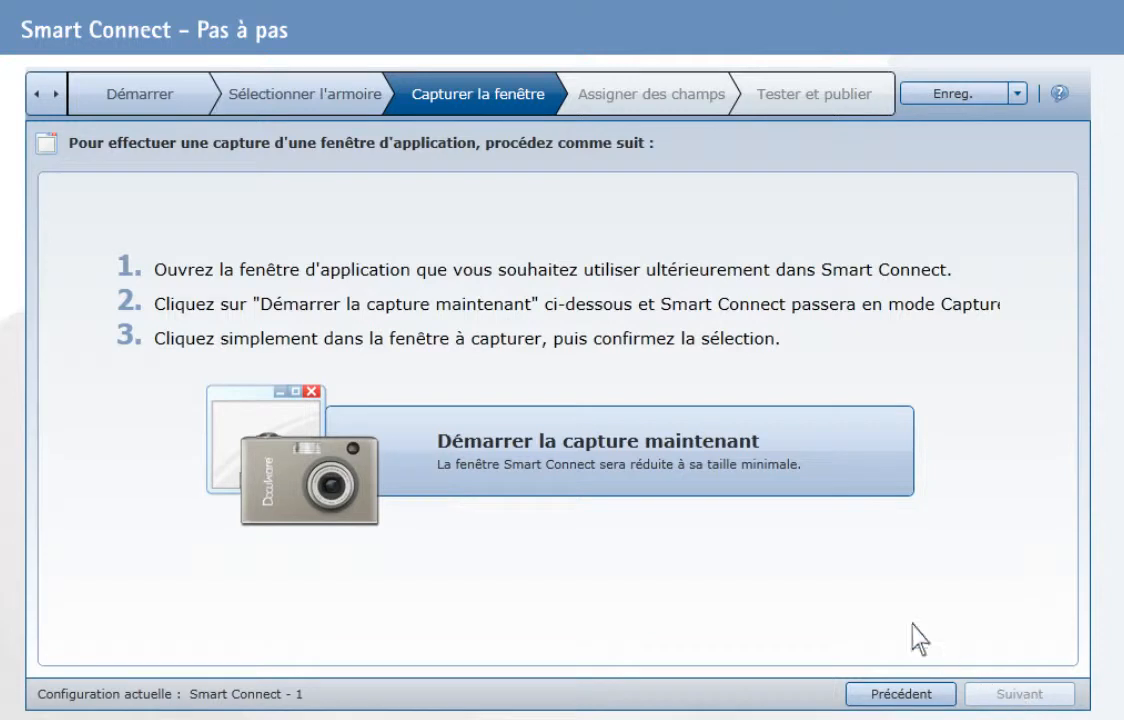
# Step: Capture the "Commandes par clients" application window and accept it as the window for the Smart Search
pyautogui.click(638, 450)
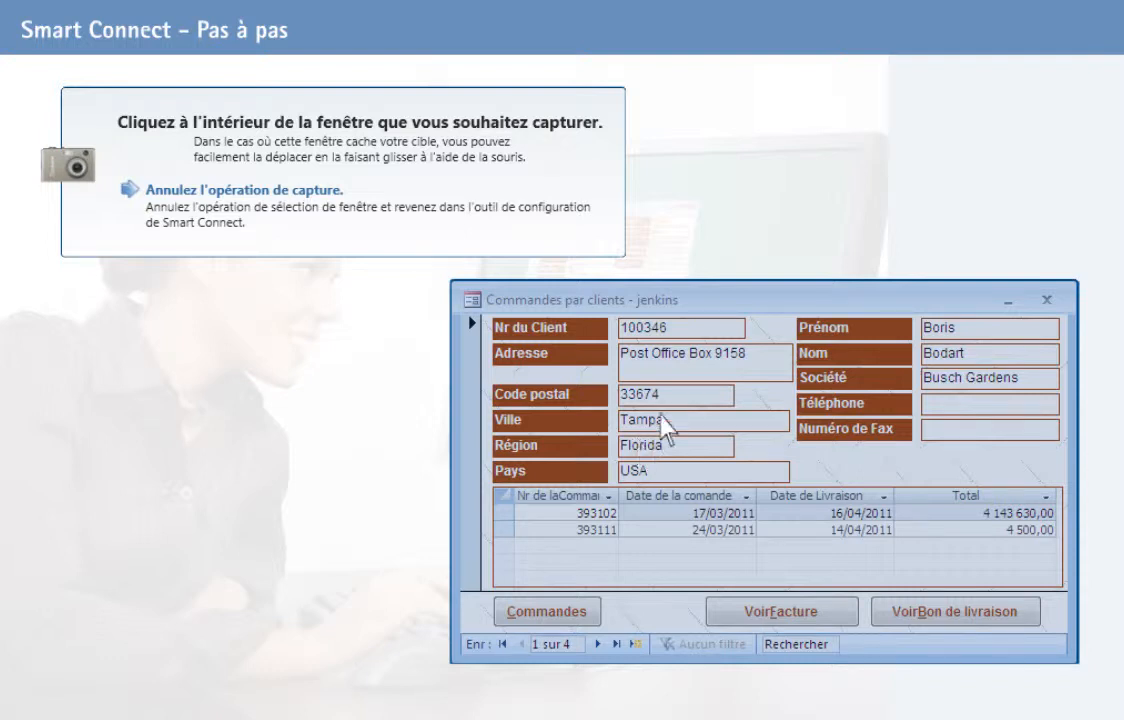
pyautogui.click(759, 304)
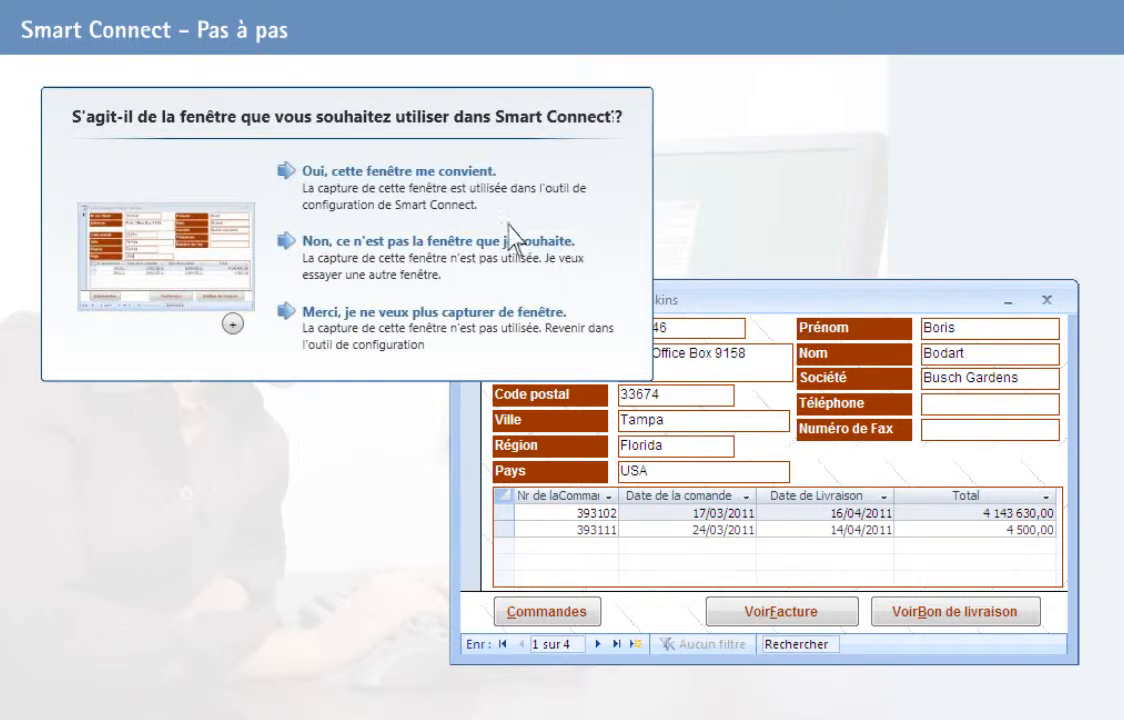
pyautogui.click(368, 174)
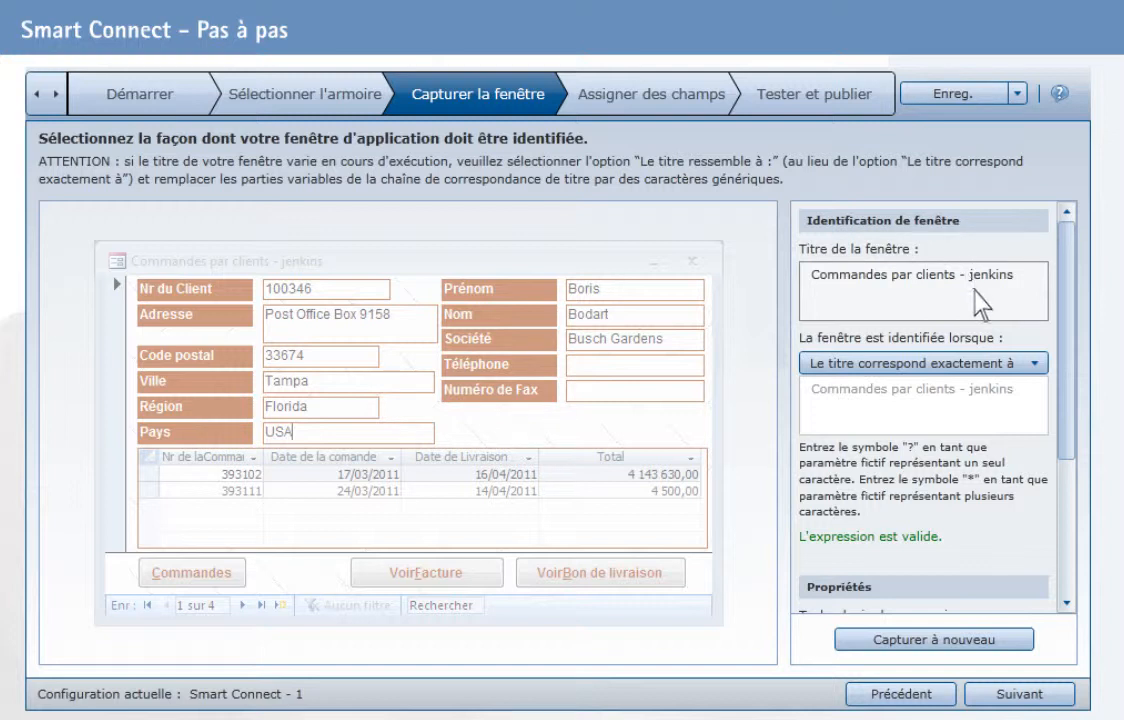
# Step: Identify the captured window by a title resembling "Commandes par clients*" and continue to field assignment
pyautogui.click(1008, 372)
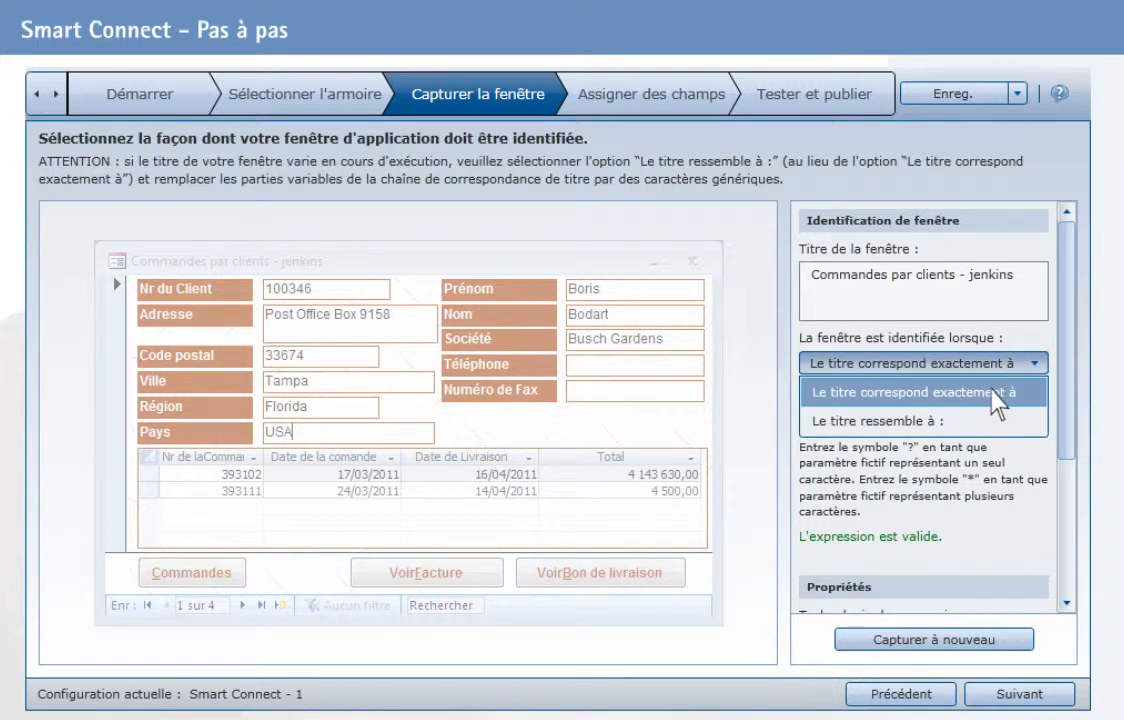
pyautogui.click(938, 421)
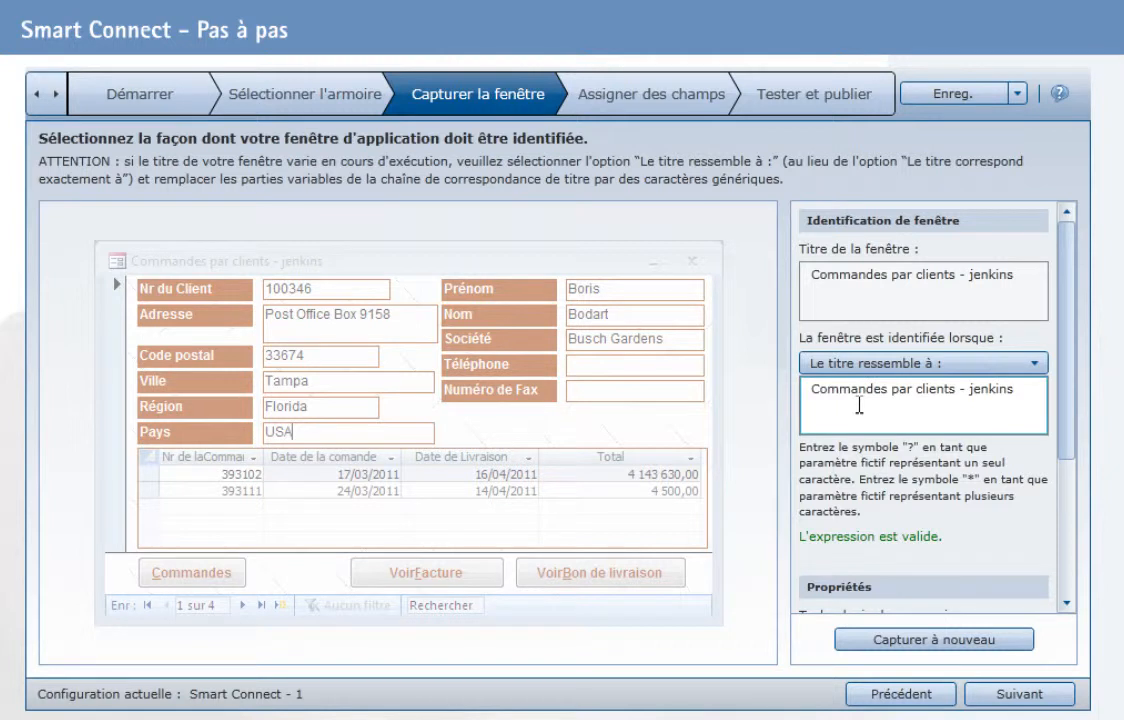
pyautogui.moveTo(1018, 390); pyautogui.dragTo(953, 390)
pyautogui.write('*')
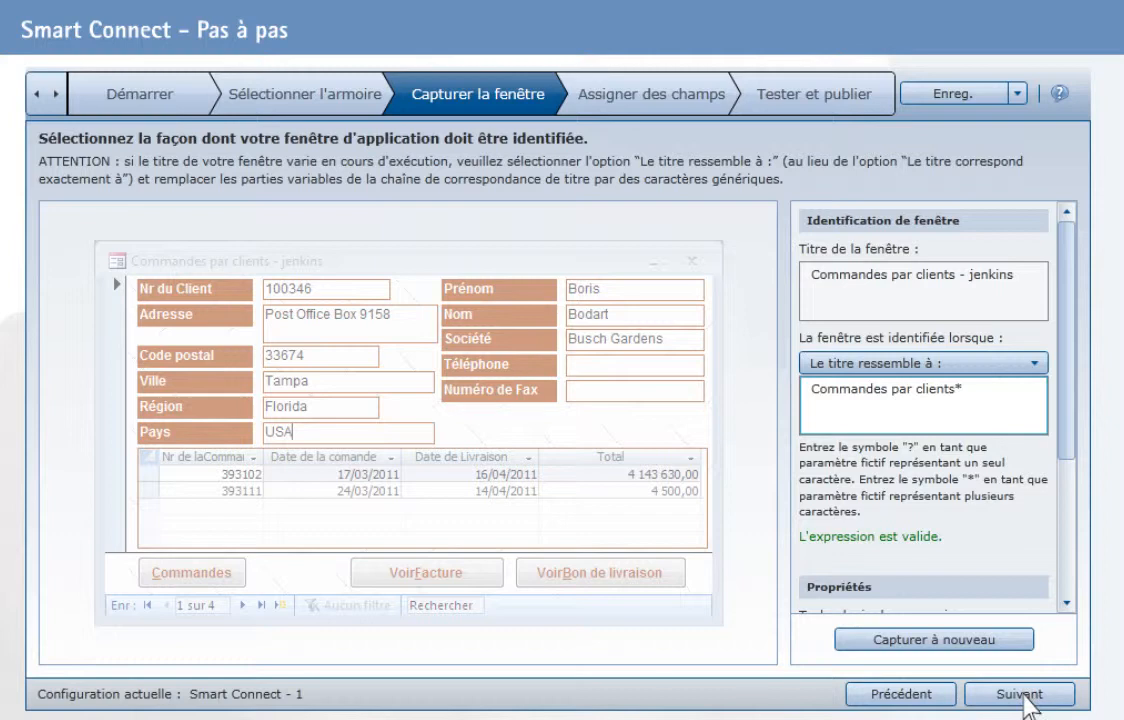
pyautogui.click(1020, 694)
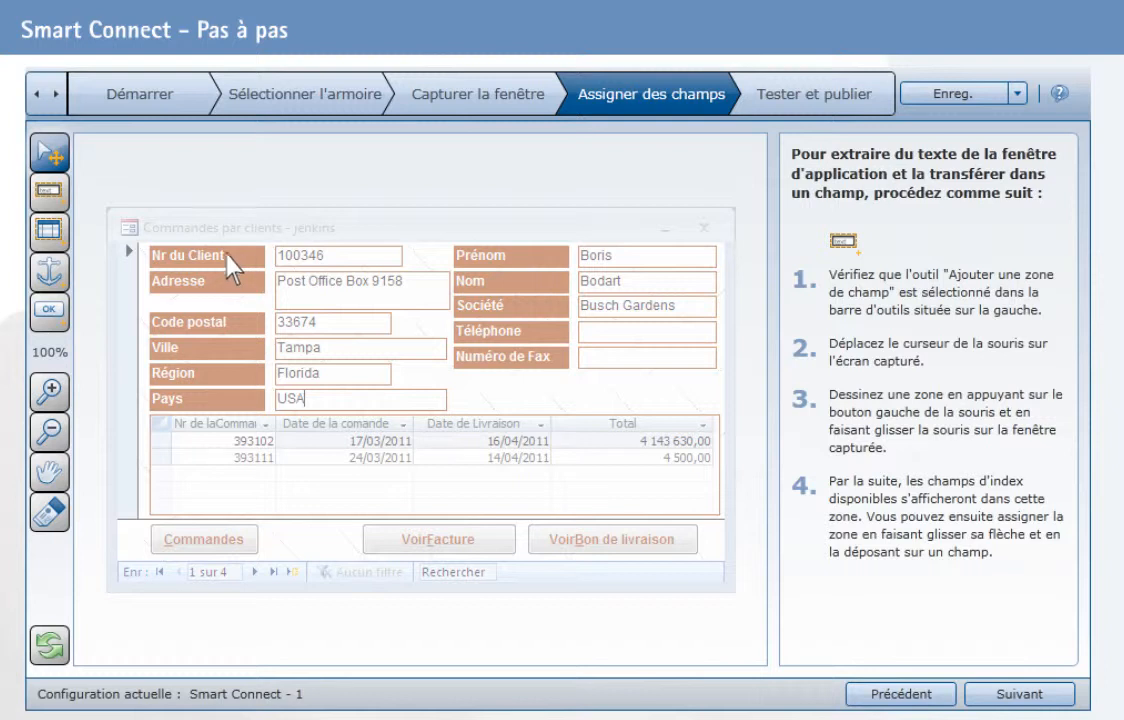
# Step: Add a field zone over the Nr du Client value in the captured window and assign it to Numéro de client
pyautogui.click(59, 197)
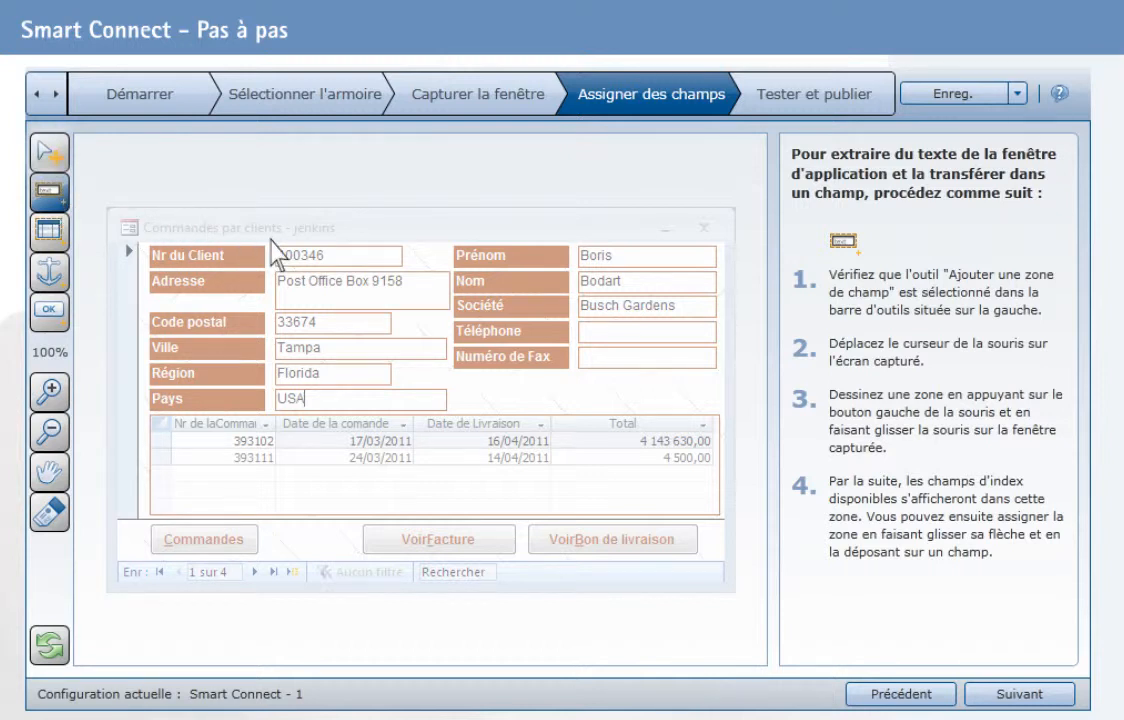
pyautogui.moveTo(274, 243); pyautogui.dragTo(398, 267)
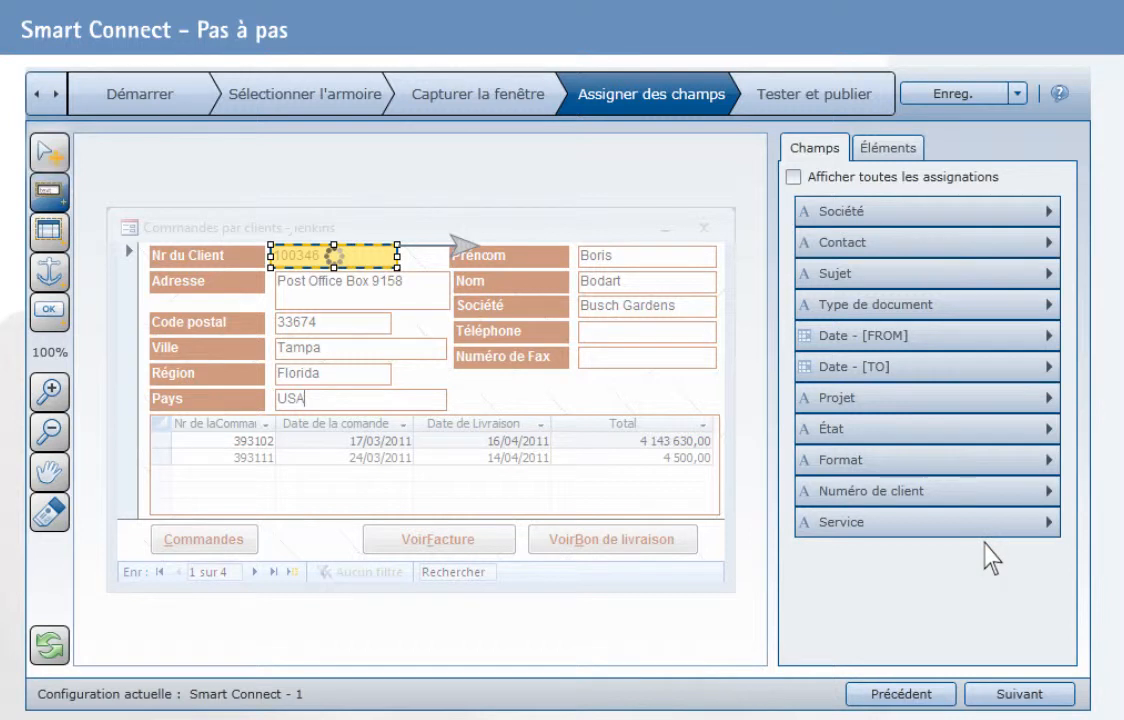
pyautogui.moveTo(460, 243); pyautogui.dragTo(806, 497)
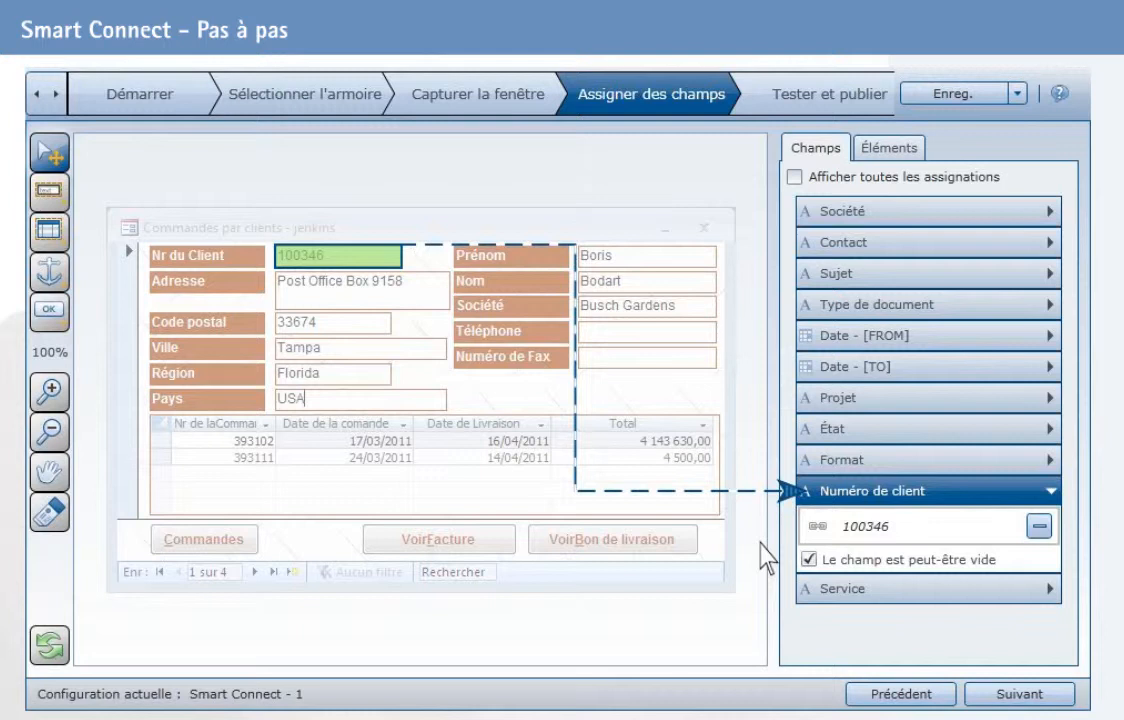
# Step: Assign the fixed entry "Facture" to the Type de document field
pyautogui.click(1033, 302)
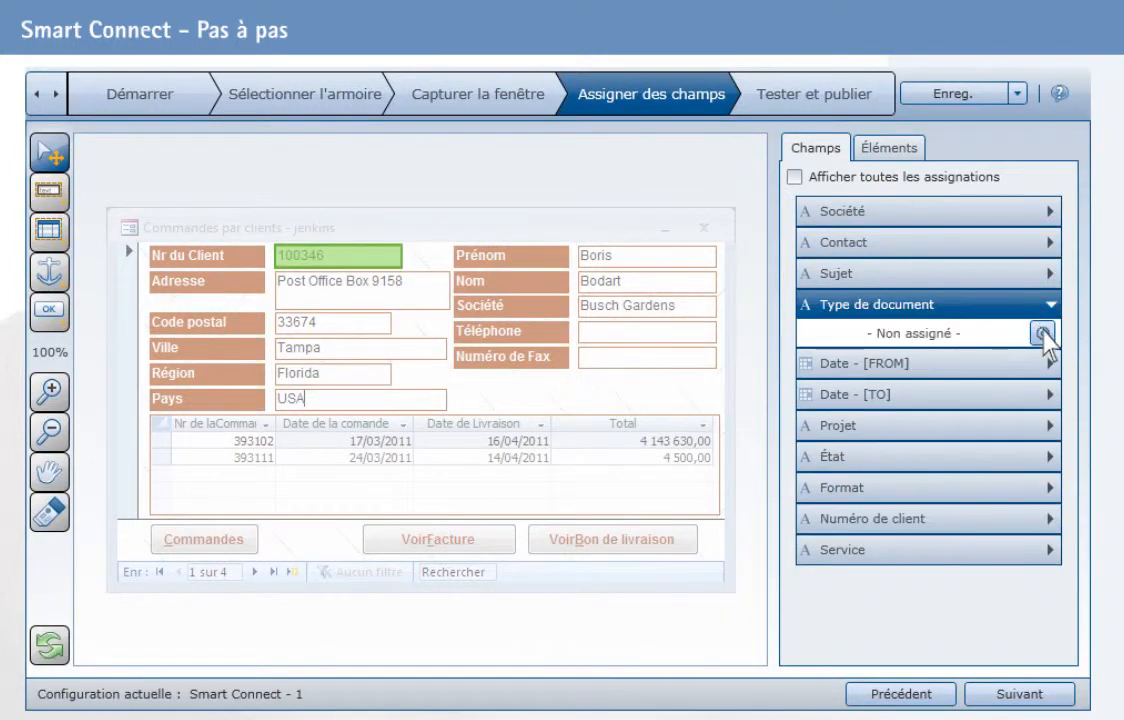
pyautogui.click(1043, 334)
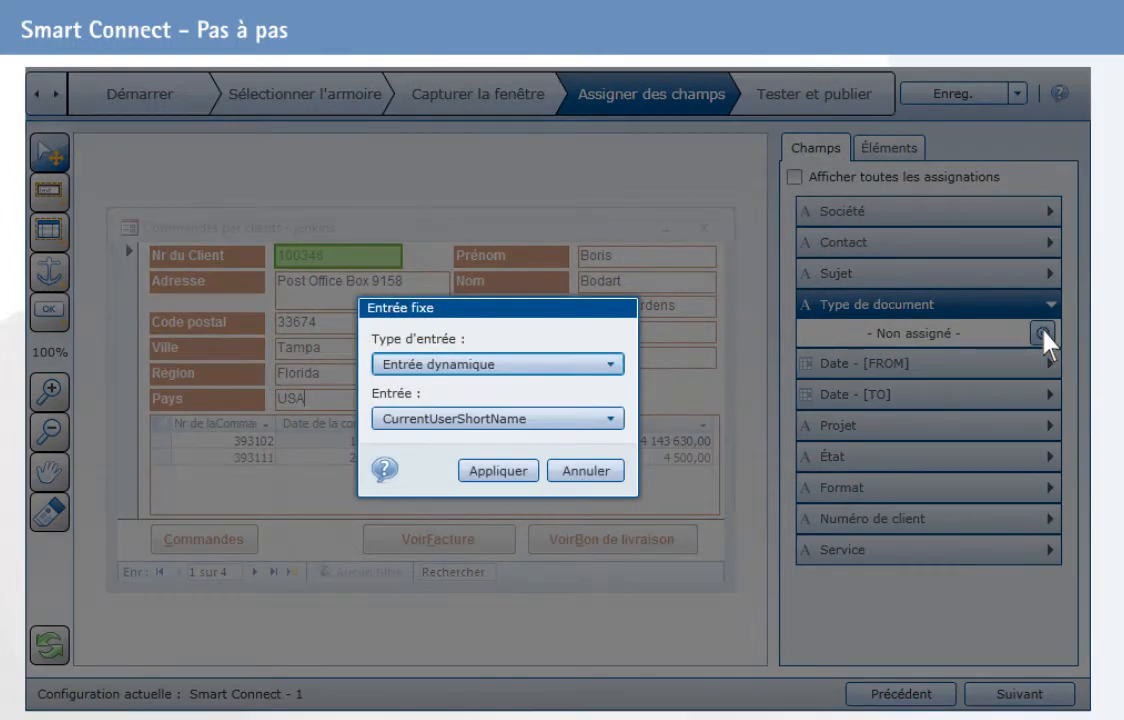
pyautogui.click(533, 366)
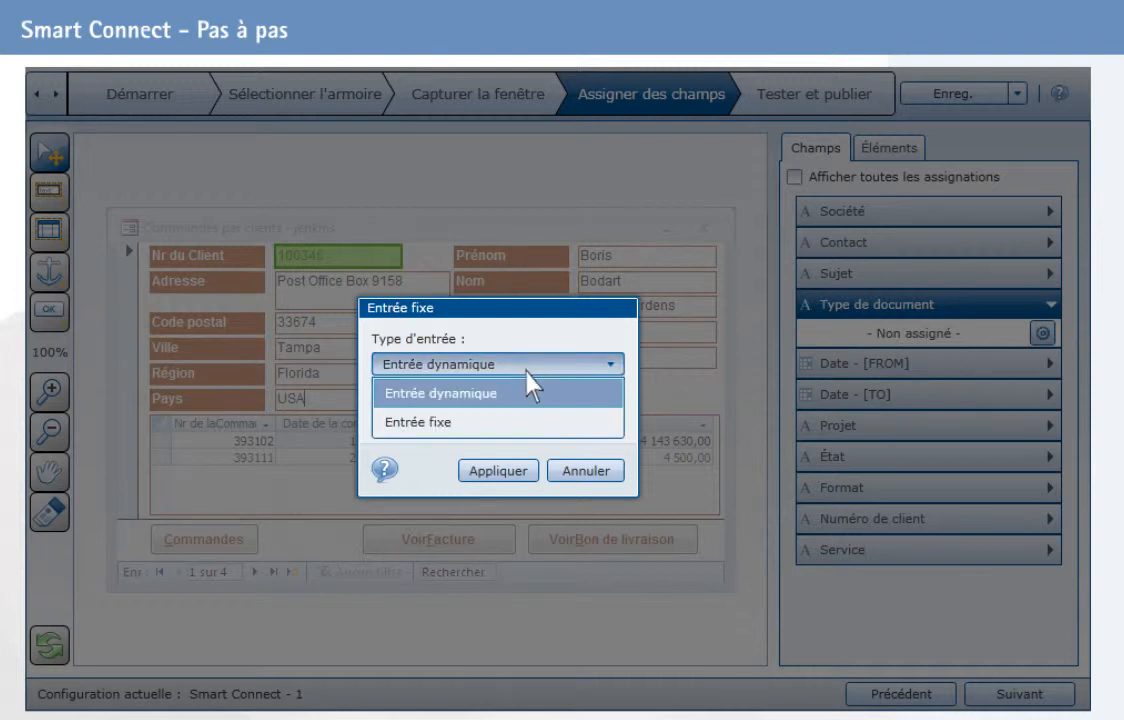
pyautogui.click(460, 424)
pyautogui.click(380, 418)
pyautogui.write('Facture')
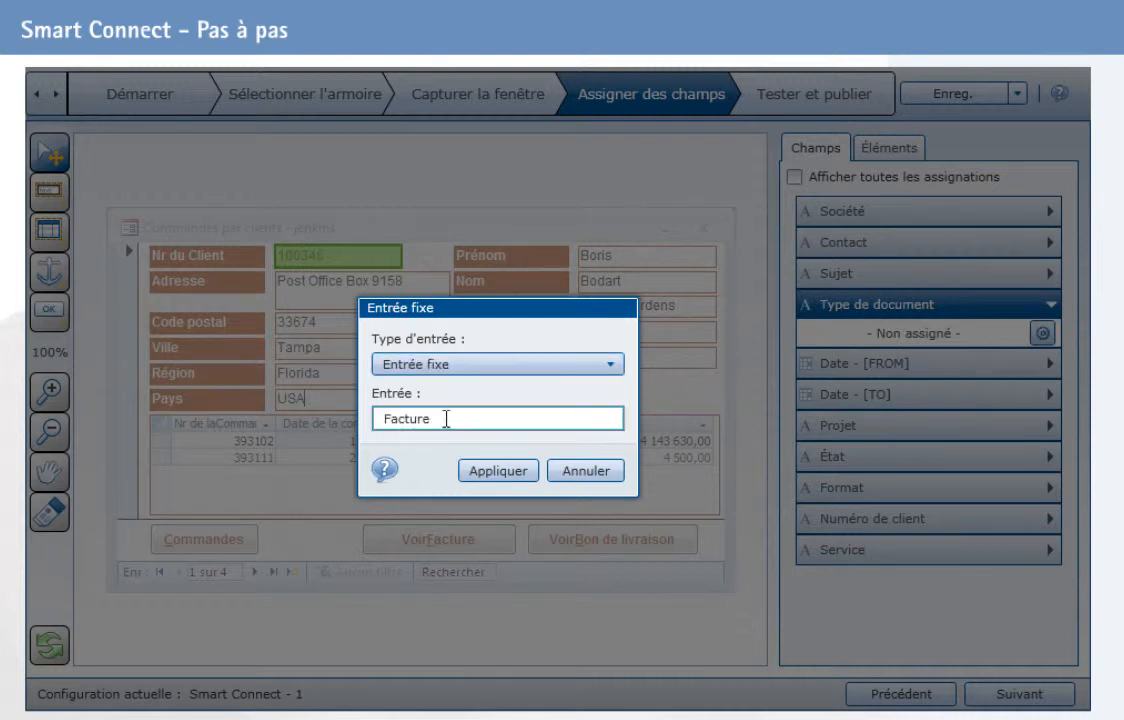
pyautogui.click(486, 471)
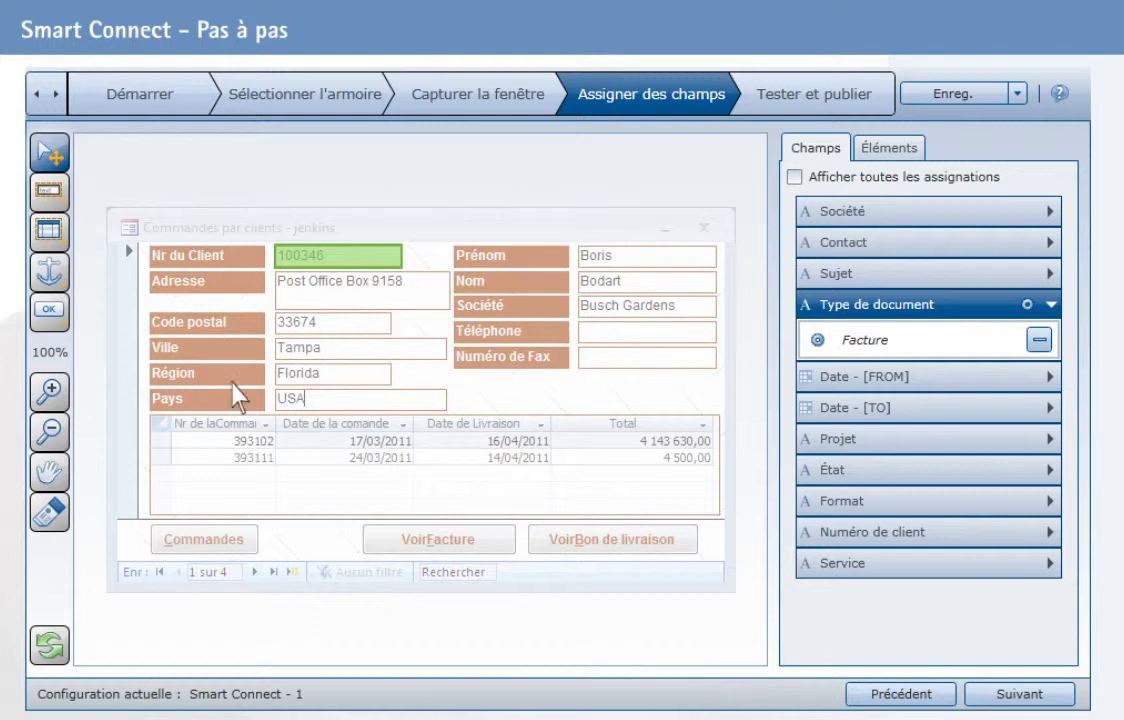
# Step: Place a Smart Connect button about 85 × 28 between Commandes and VoirFacture, give it the DocuWare gear icon, and continue to testing and publishing
pyautogui.click(60, 316)
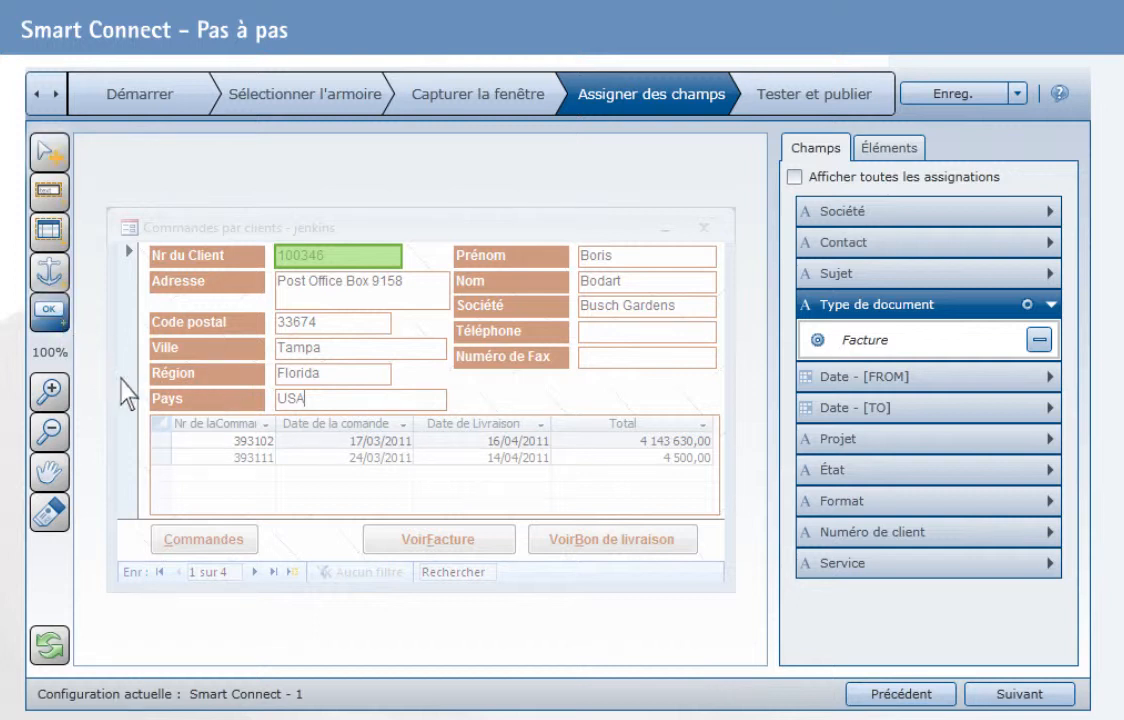
pyautogui.moveTo(266, 526); pyautogui.dragTo(359, 563)
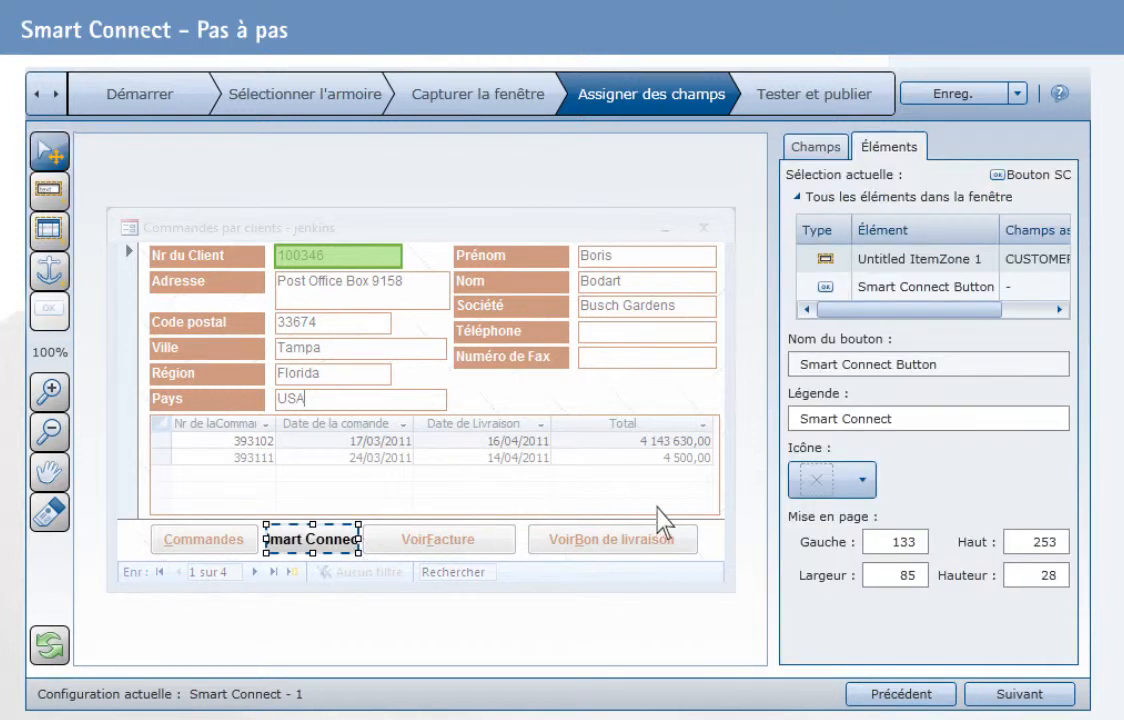
pyautogui.click(861, 480)
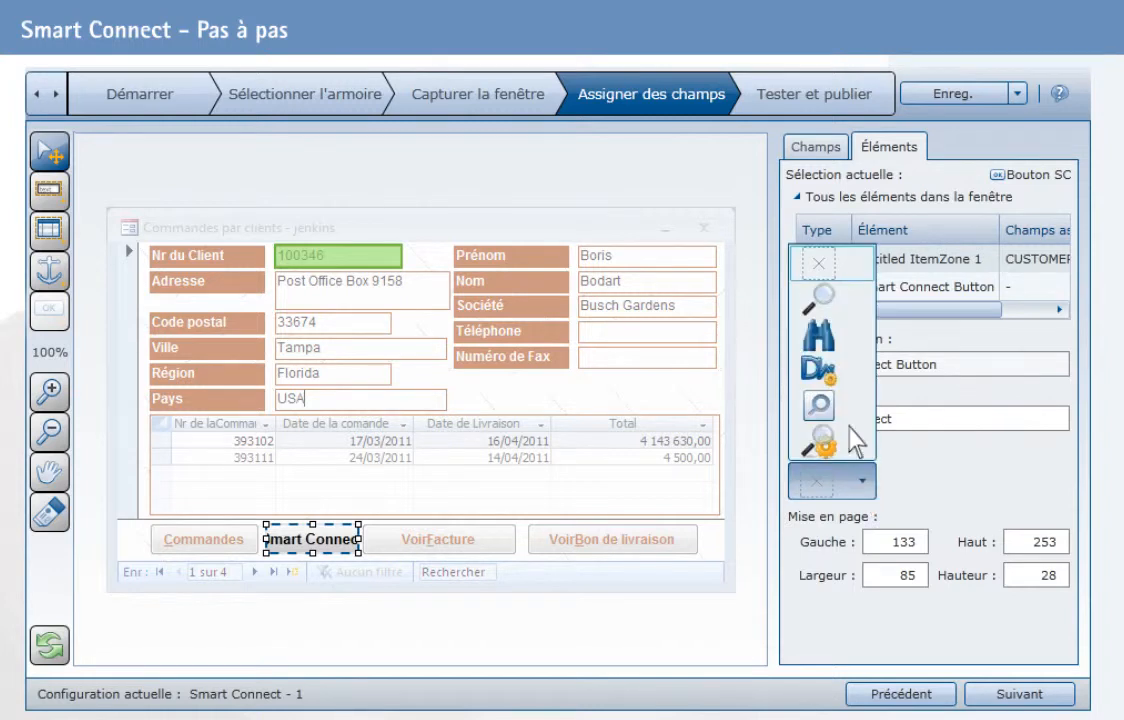
pyautogui.click(838, 373)
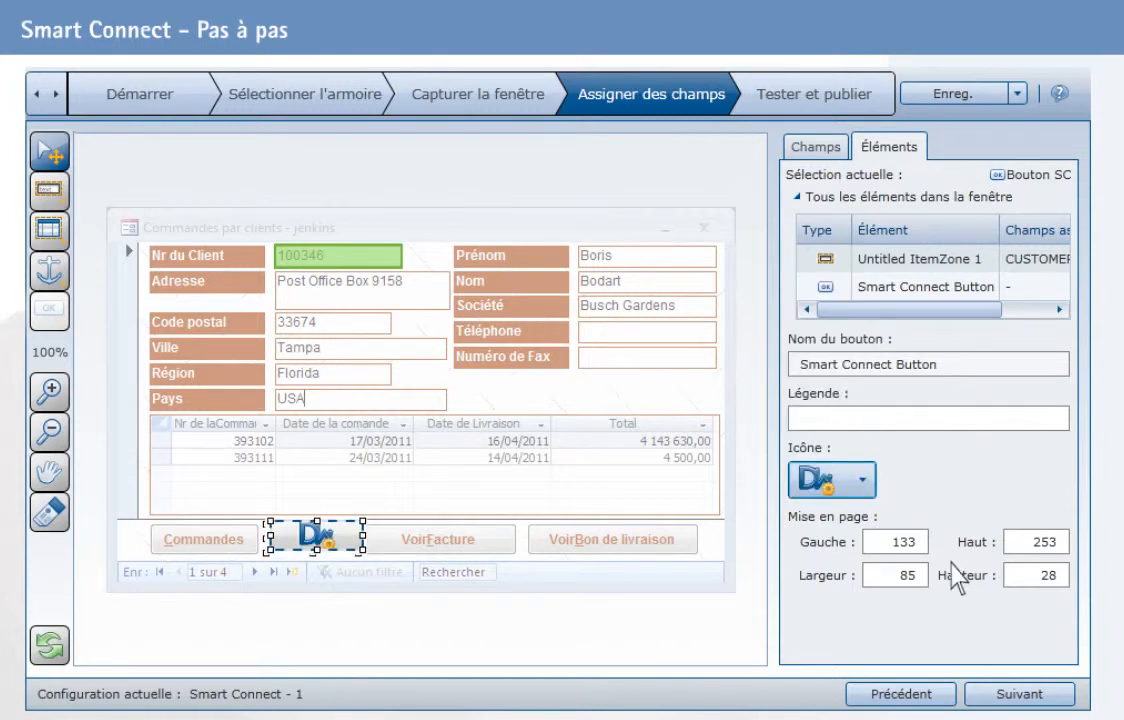
pyautogui.click(1030, 696)
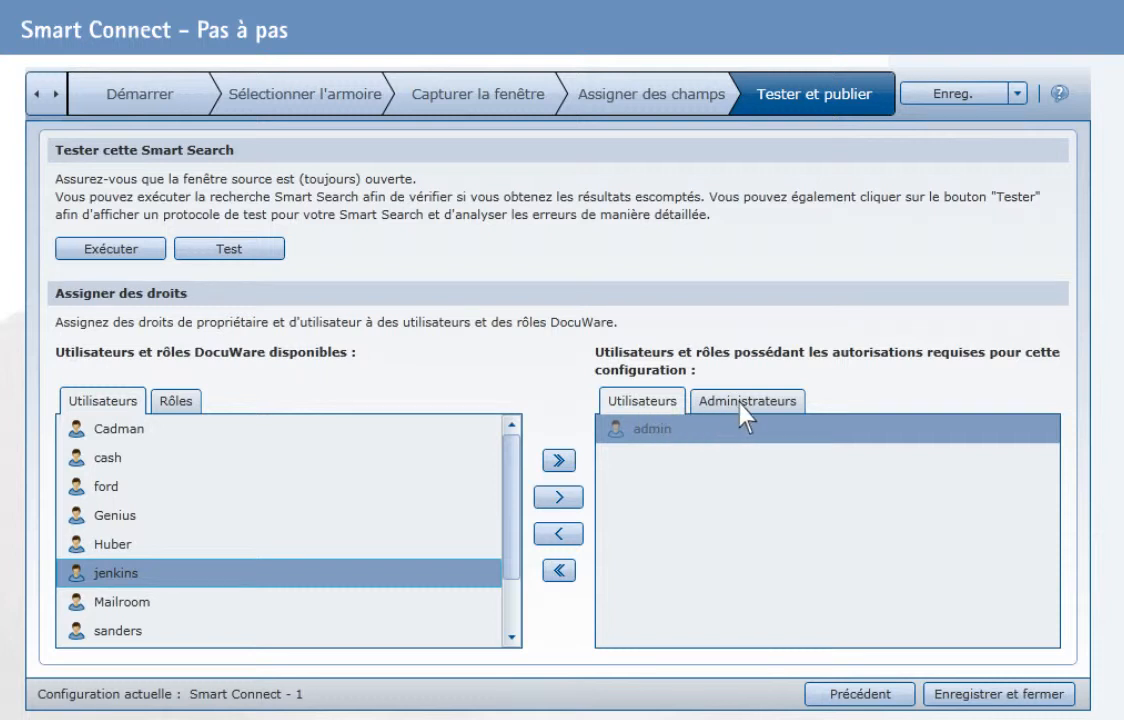
# Step: Grant user rights on the configuration to the preselected account and administrator rights to the third account in the available users
pyautogui.click(560, 497)
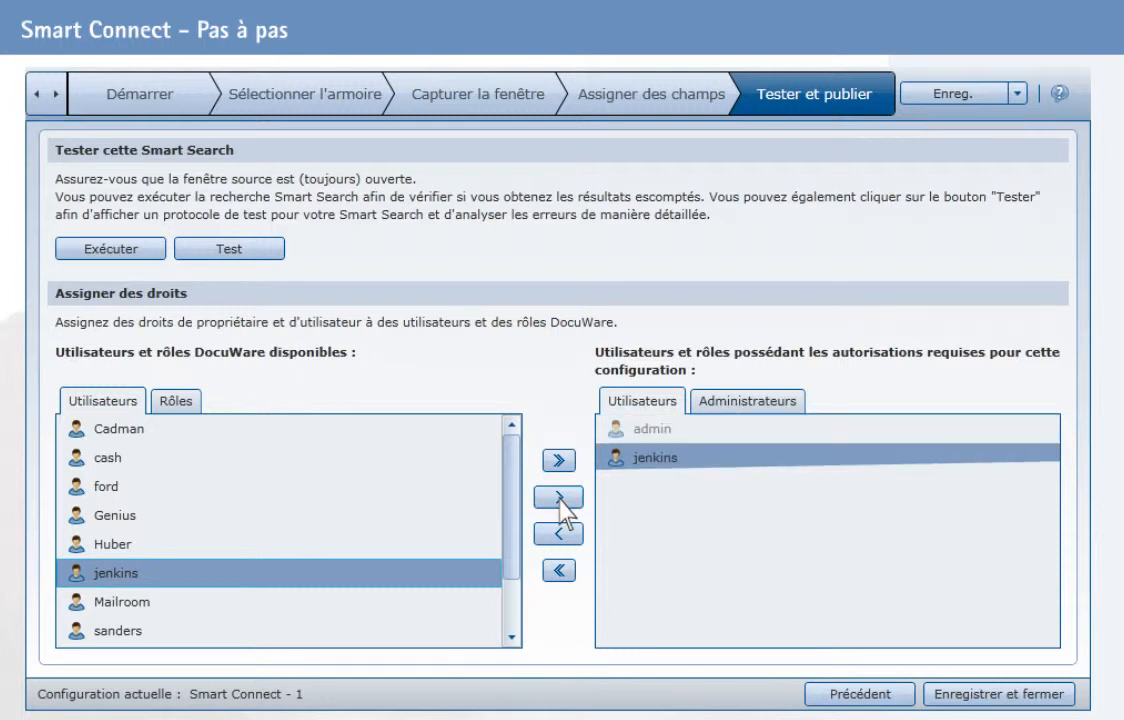
pyautogui.click(740, 410)
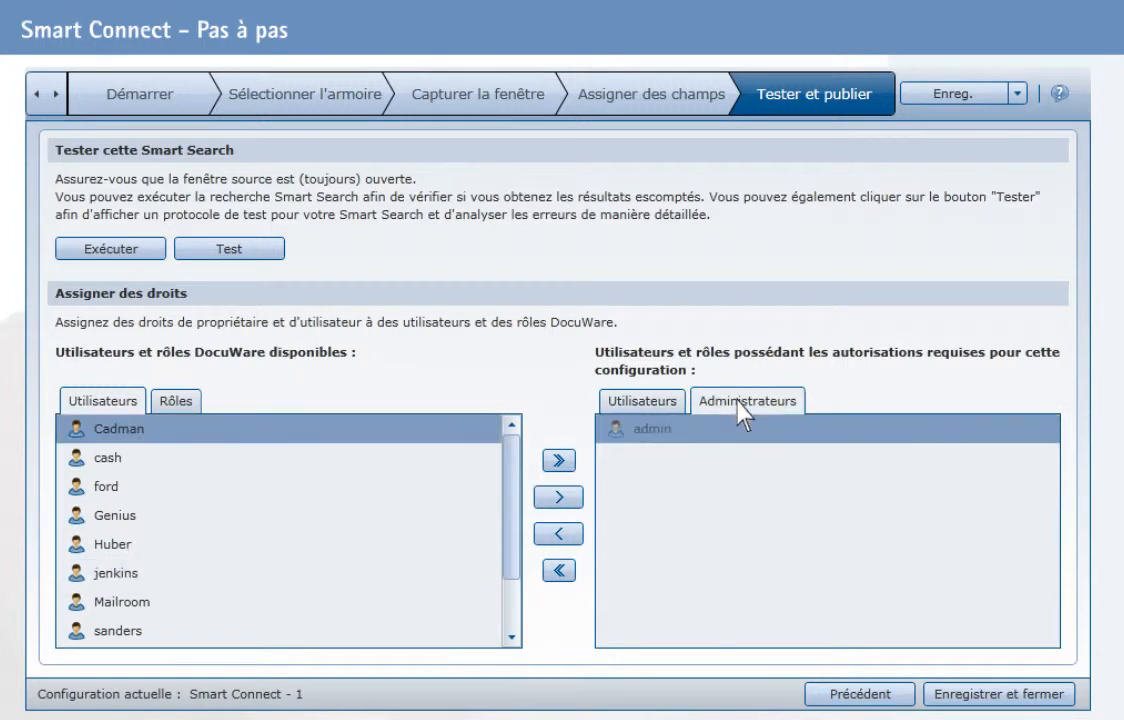
pyautogui.click(158, 490)
pyautogui.click(562, 498)
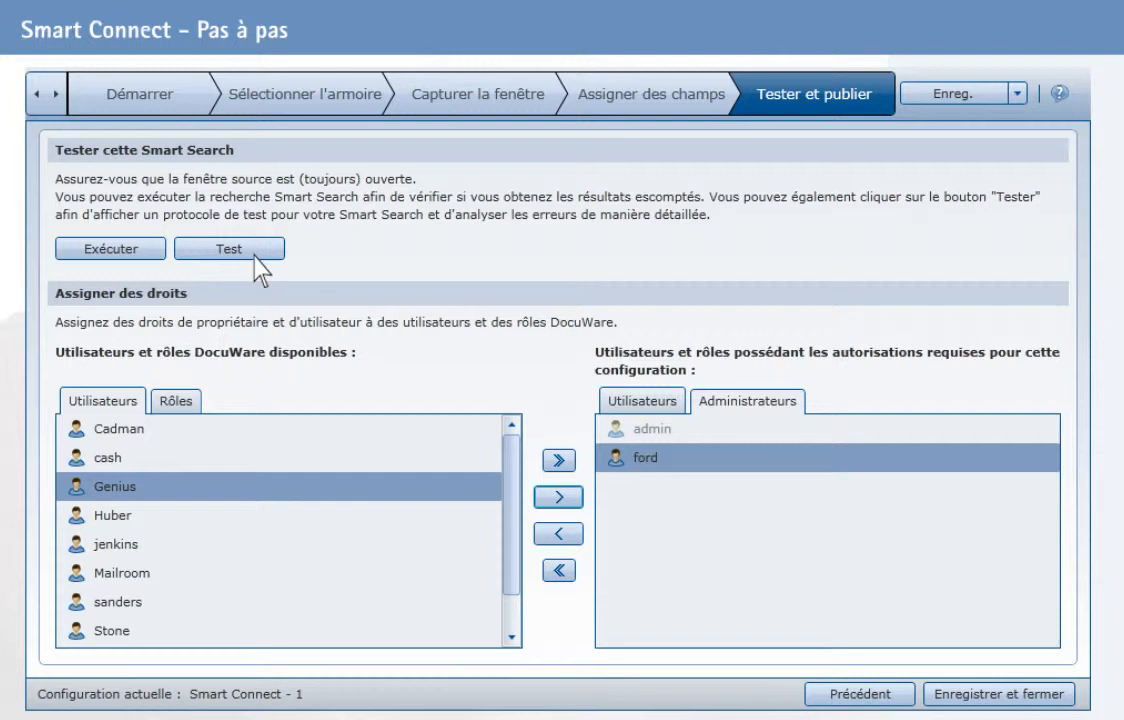
# Step: Save the Smart Search as "Factures" with Alt + S as its assigned shortcut
pyautogui.click(995, 700)
pyautogui.write('Factures')
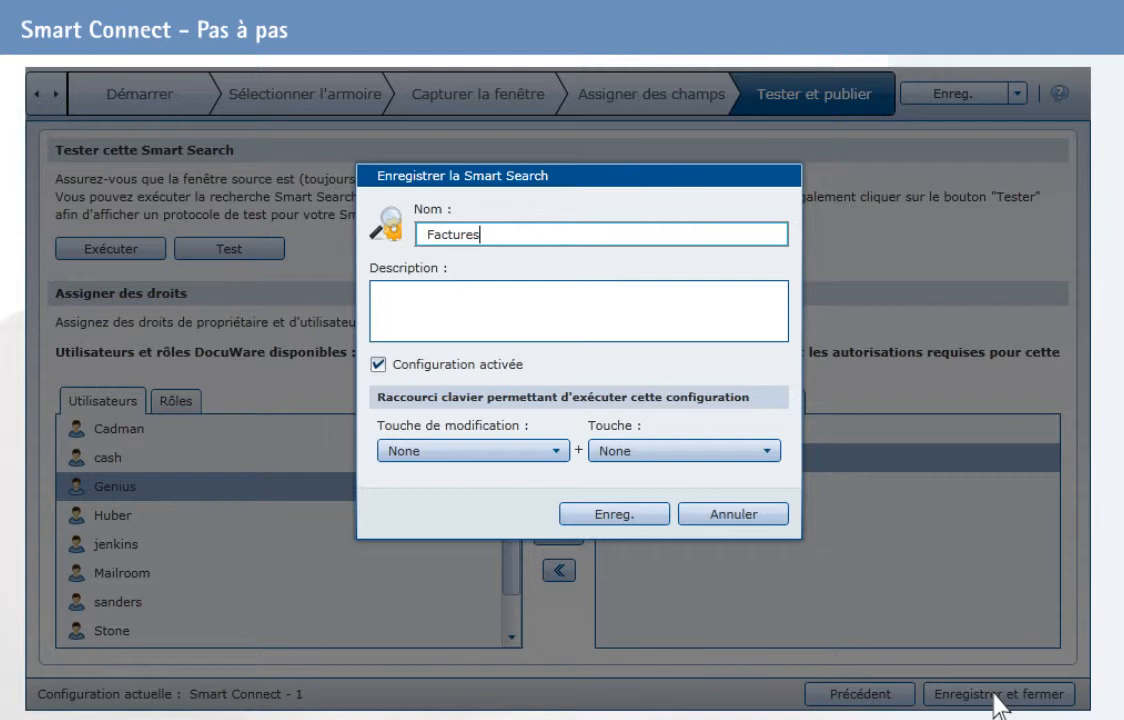
pyautogui.click(557, 452)
pyautogui.click(414, 508)
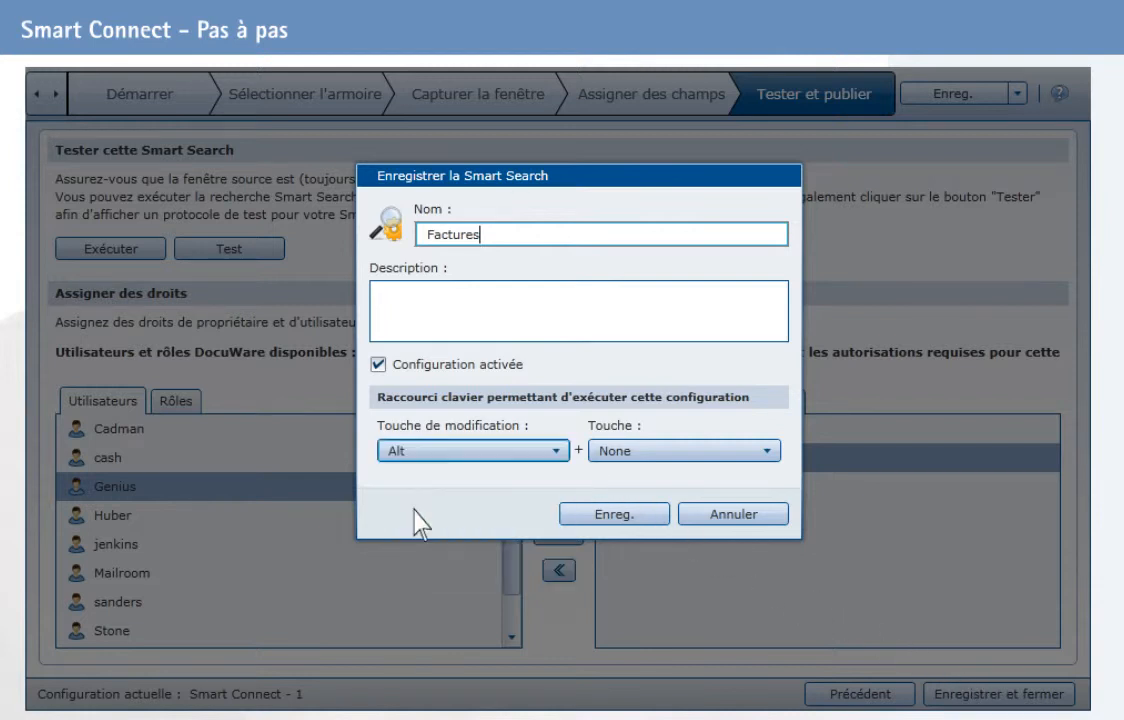
pyautogui.click(768, 451)
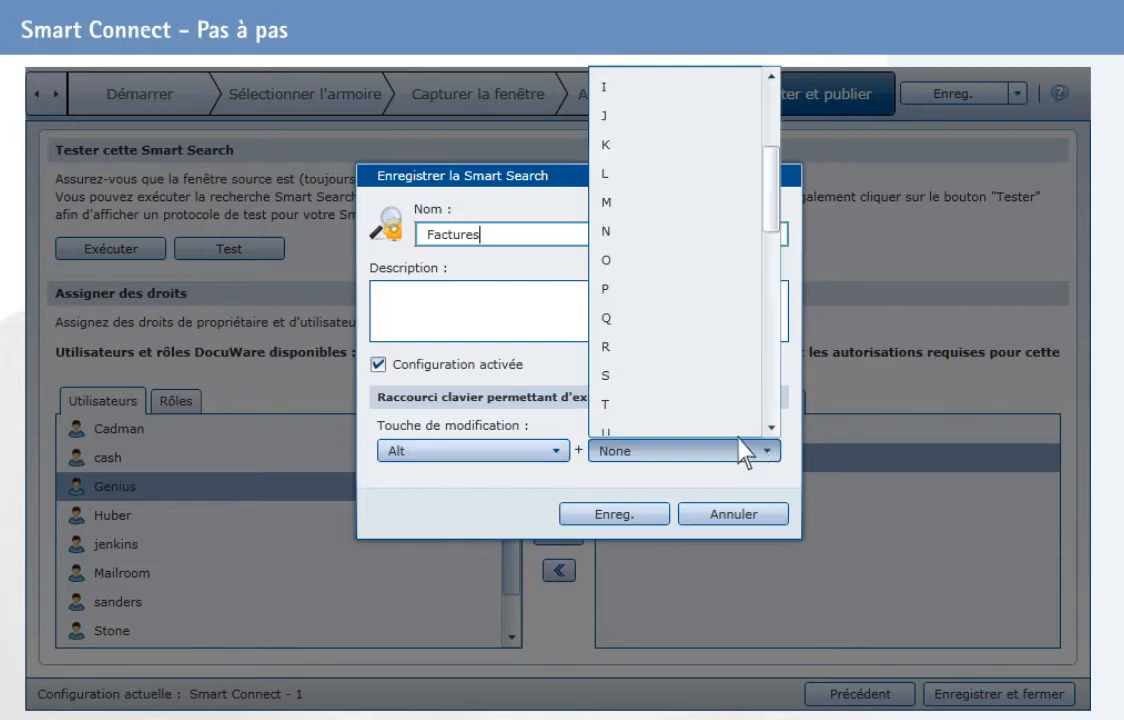
pyautogui.click(618, 360)
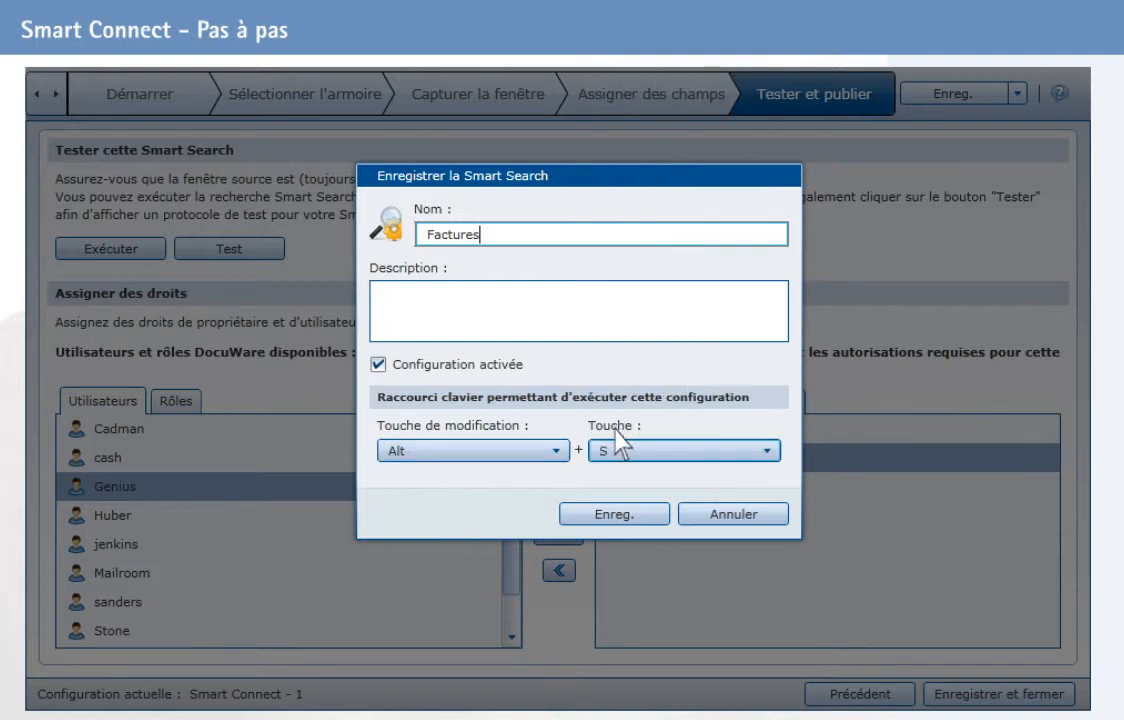
pyautogui.click(613, 516)
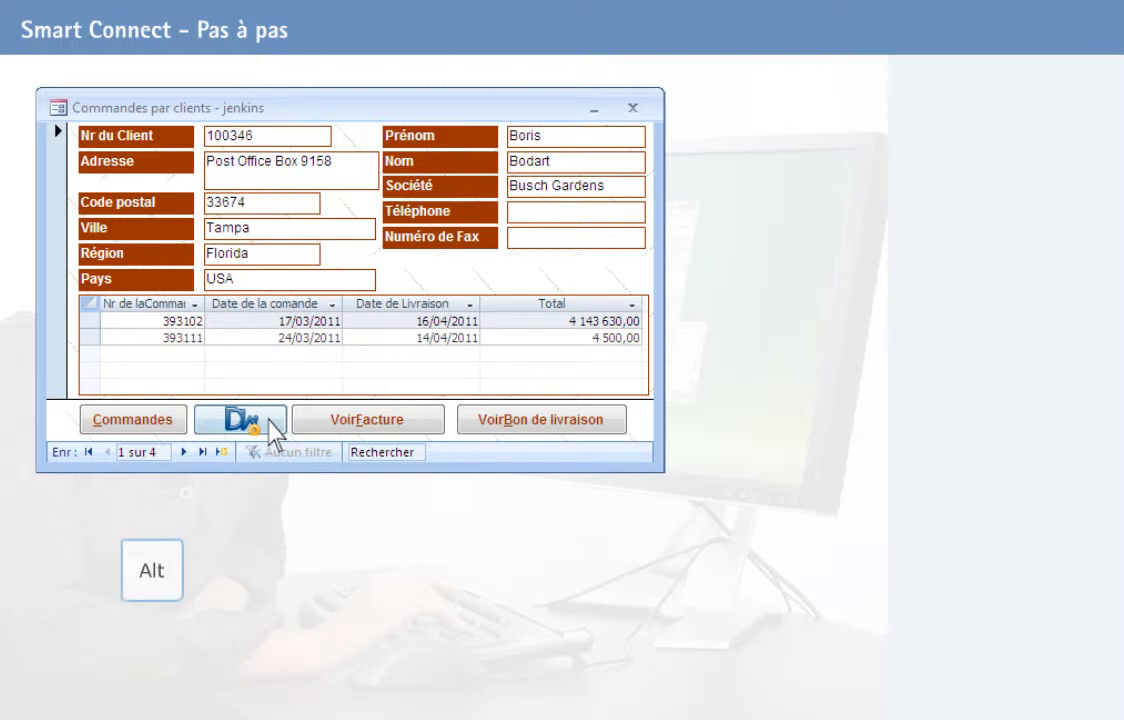
# Step: Run the Factures Smart Search for the customer displayed in the Commandes par clients window
pyautogui.hotkey('alt', 's')
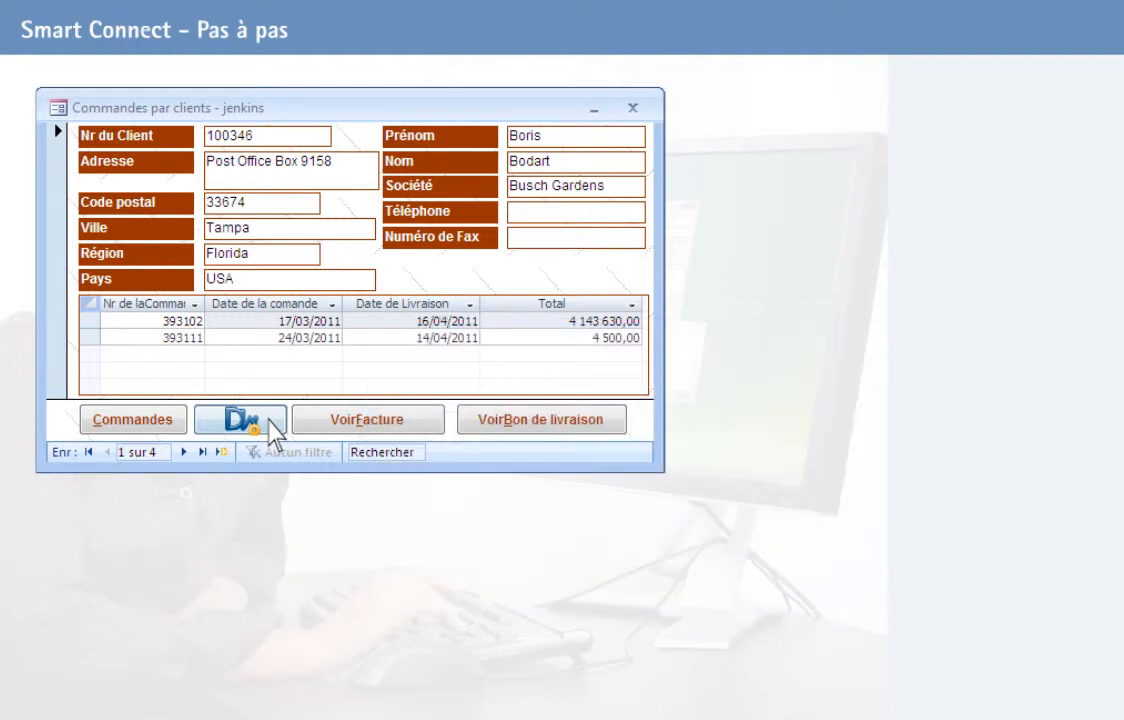
pyautogui.click(262, 420)
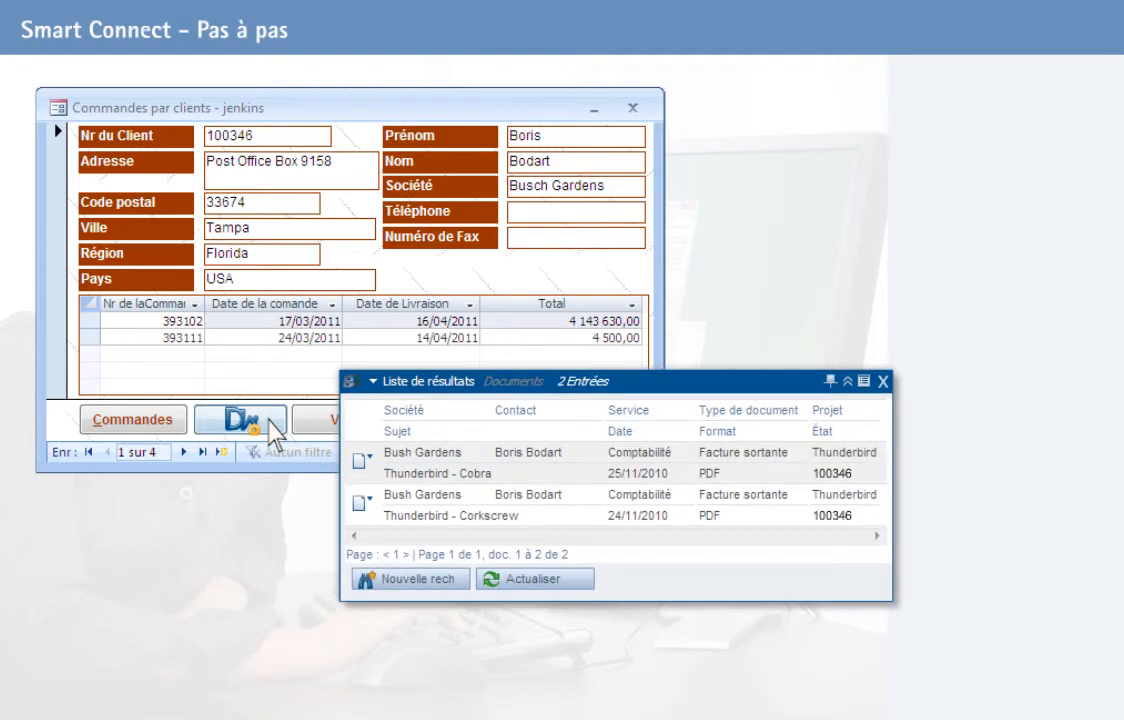